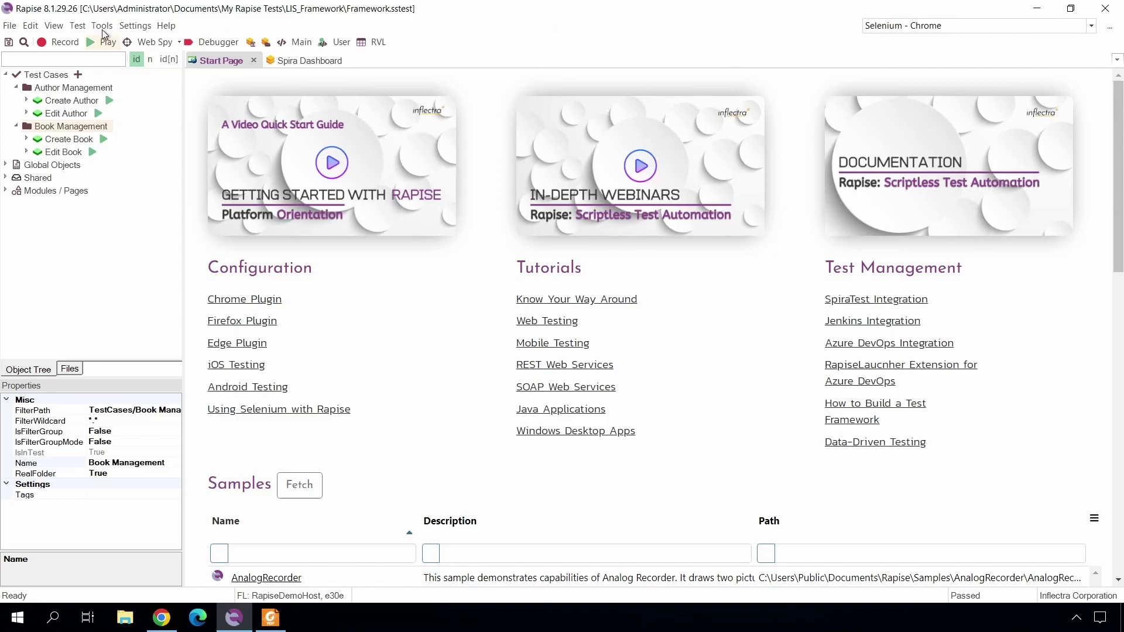
Open the Chrome for Testing version list and filter it by "win32 available".
left_click(103, 27)
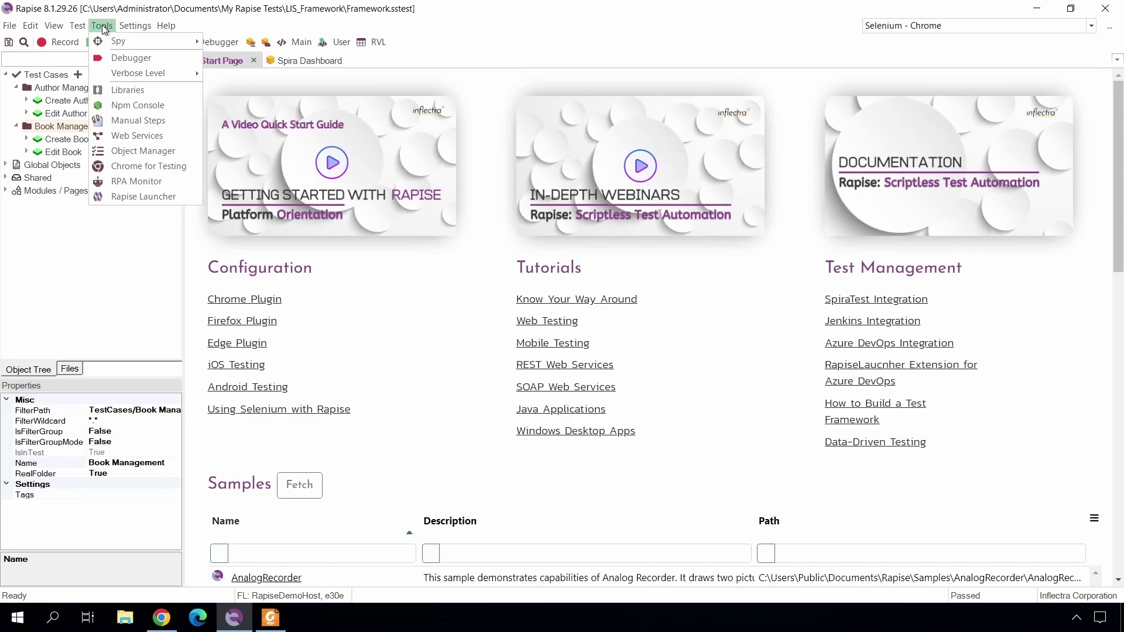
left_click(125, 167)
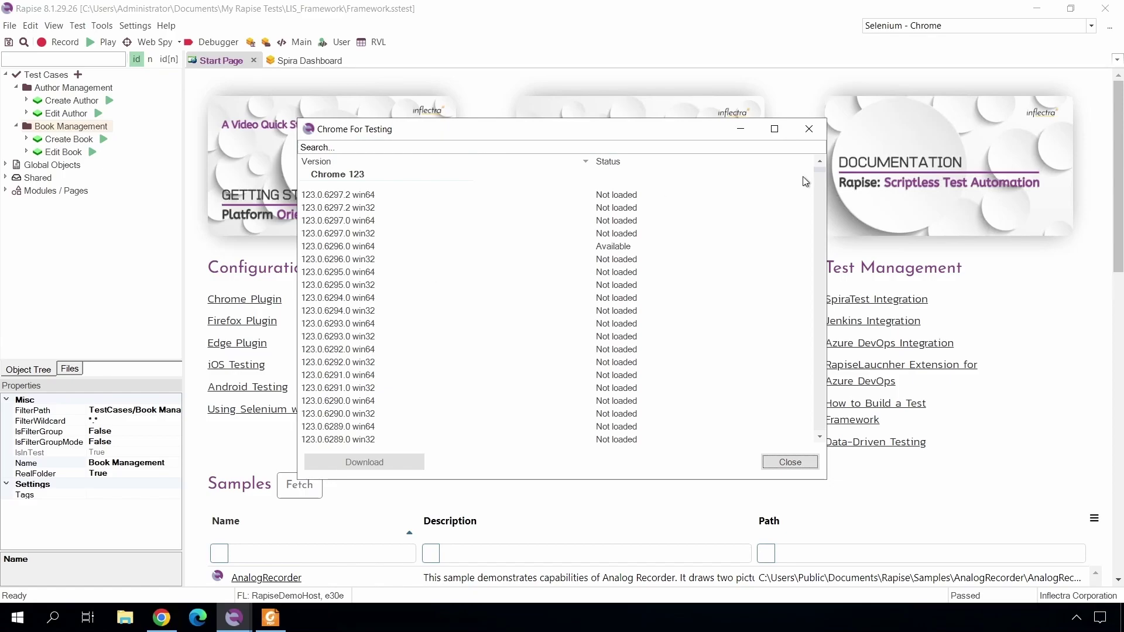
mouse_move(824, 171)
left_mouse_down()
mouse_move(795, 425)
mouse_move(816, 167)
left_mouse_up()
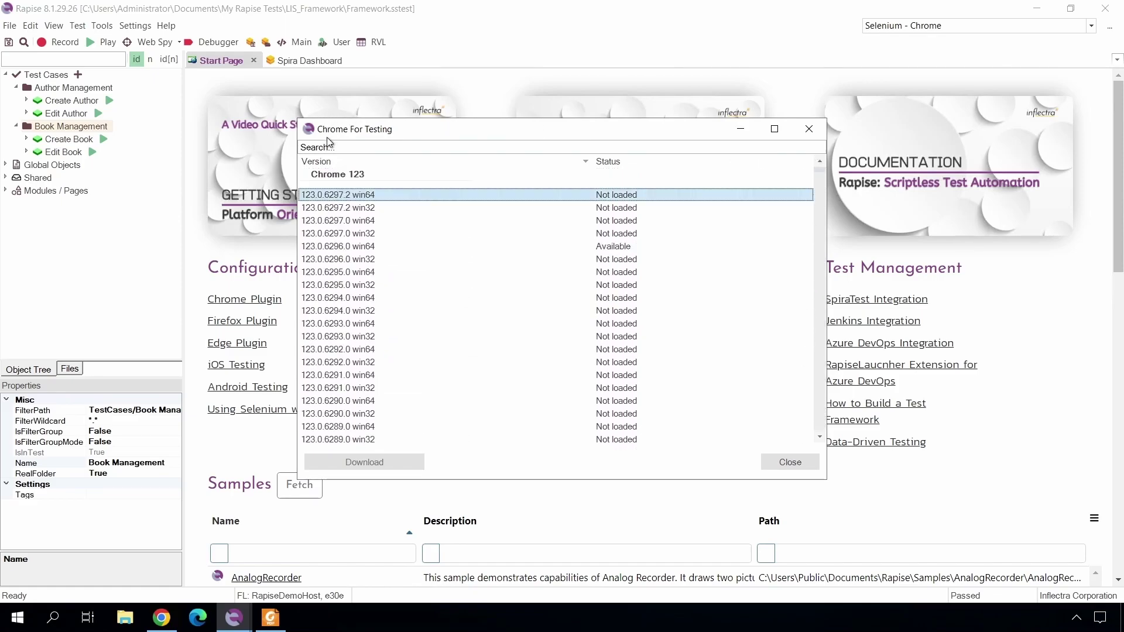
left_click(341, 148)
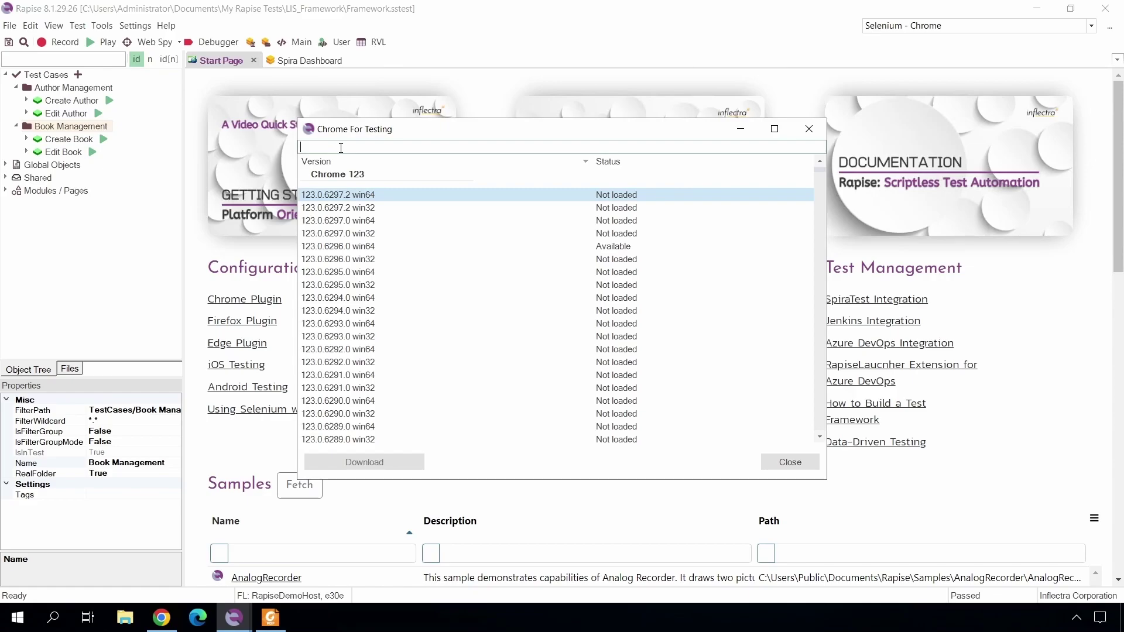
type("win32")
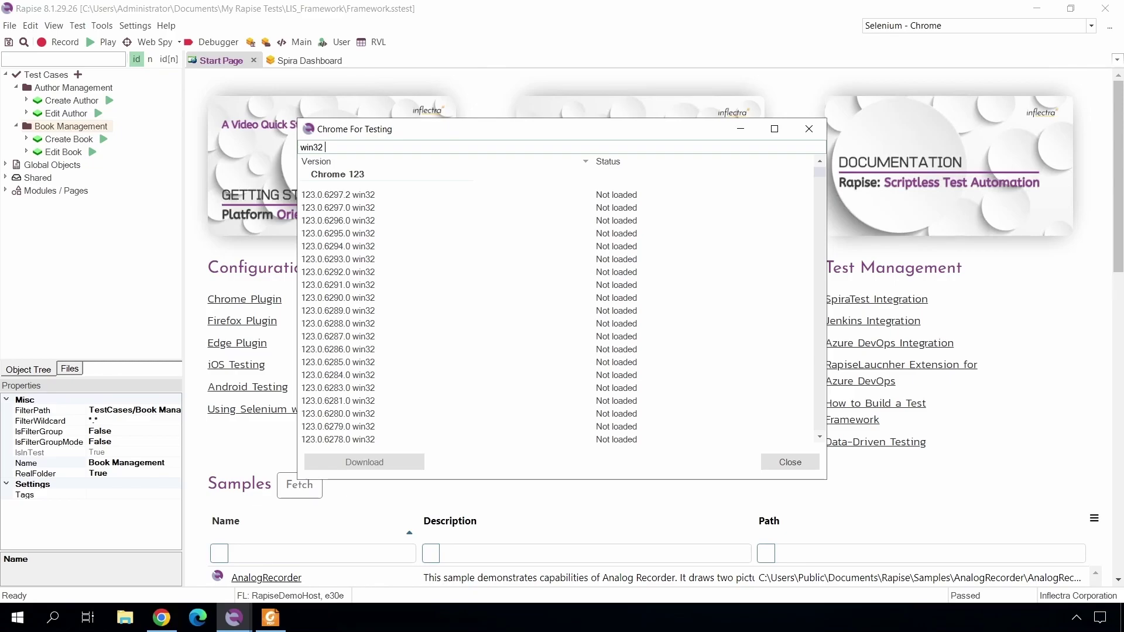
type("availabl")
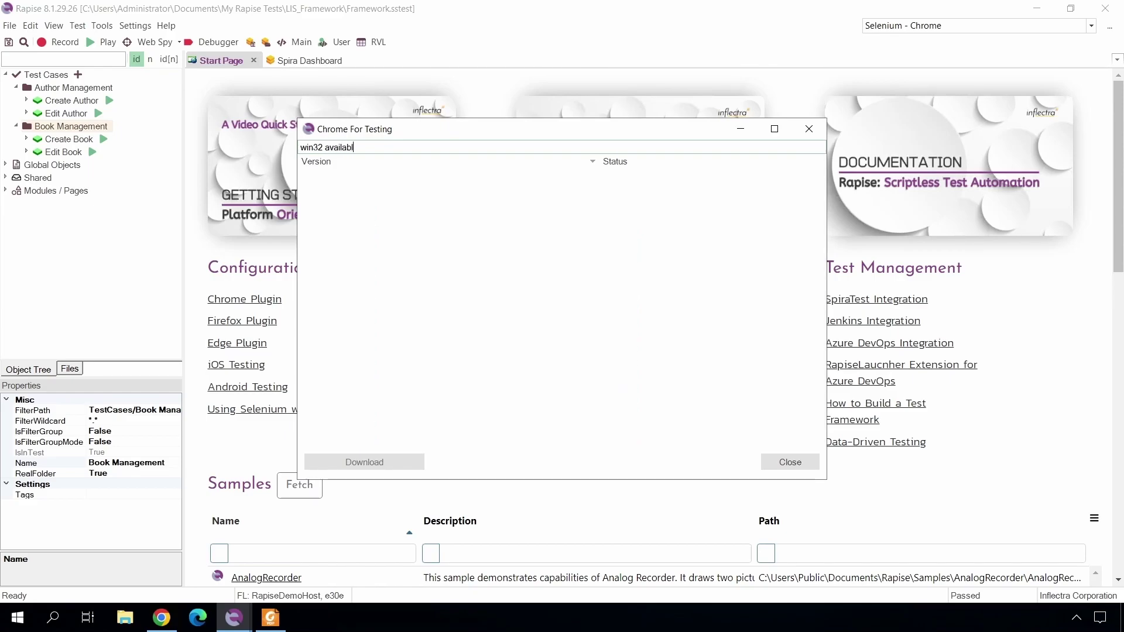
type("e")
Change the version filter to "win64 available".
key("Left")
key("Left")
key("Left")
key("BackSpace")
key("BackSpace")
type("64")
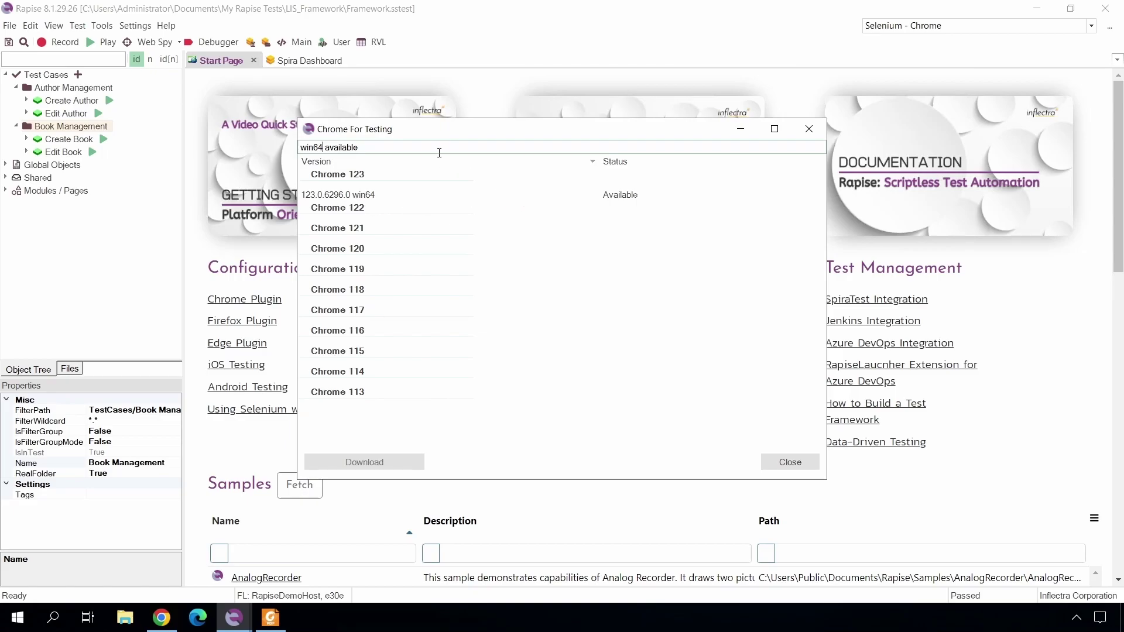
Filter the Chrome for Testing versions by 6295 instead, then clear the filter.
left_click_drag(431, 148, 249, 131)
key("BackSpace")
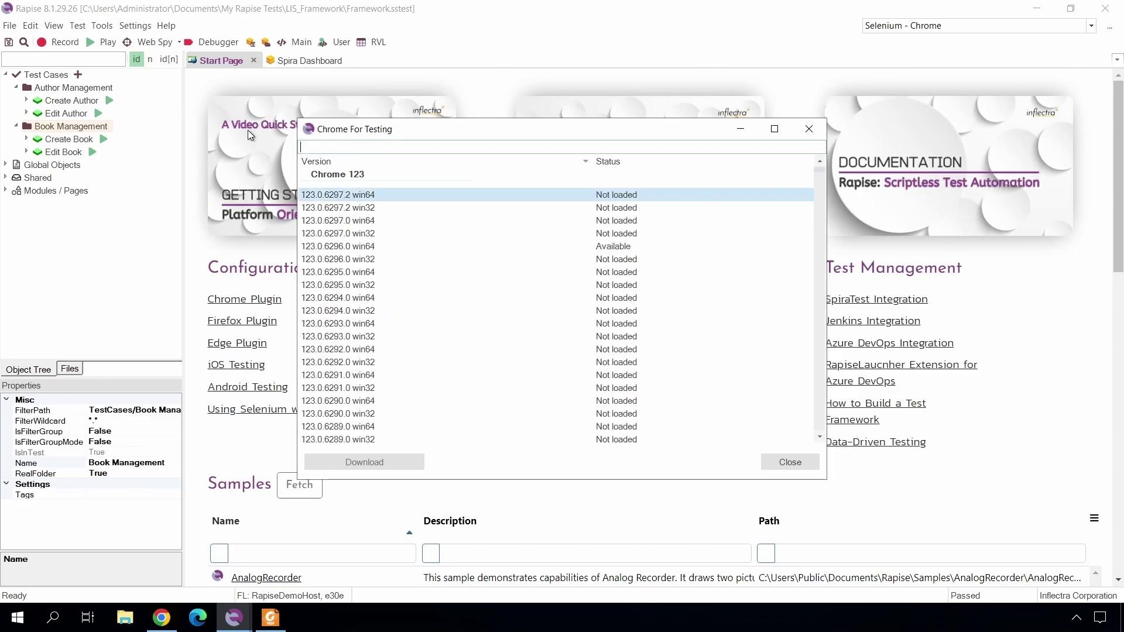
type("62")
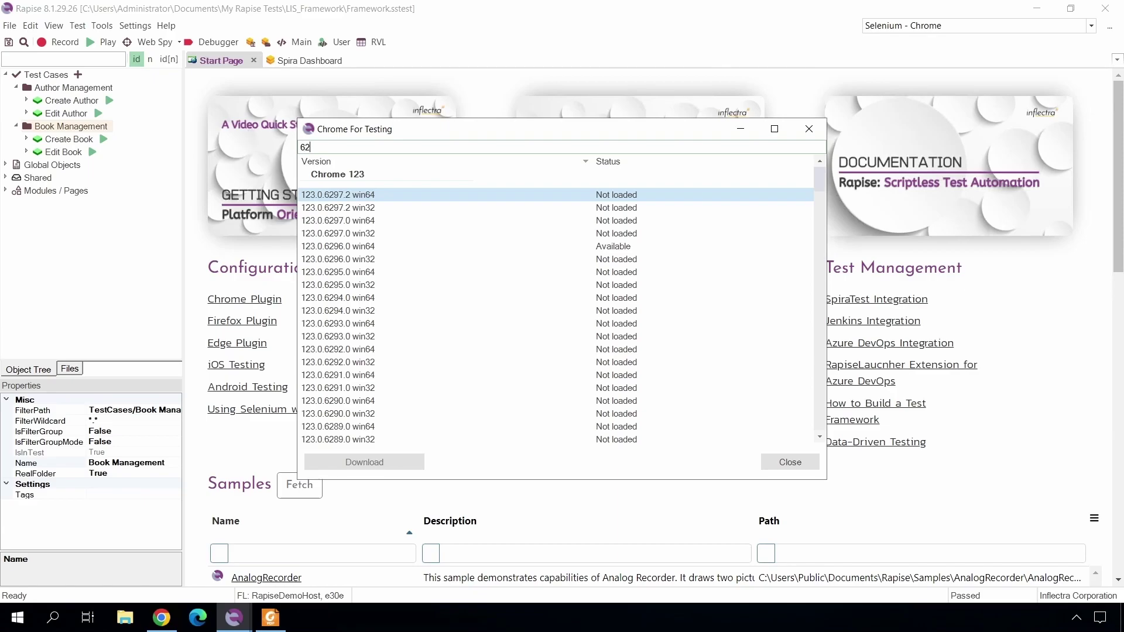
type("95")
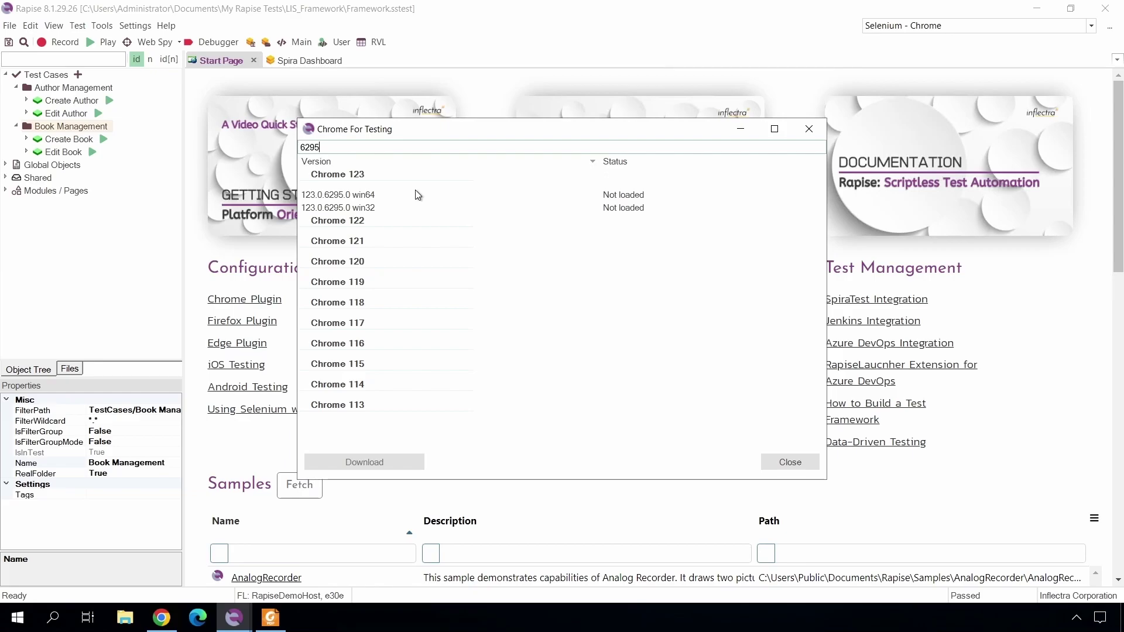
double_click(328, 147)
key("BackSpace")
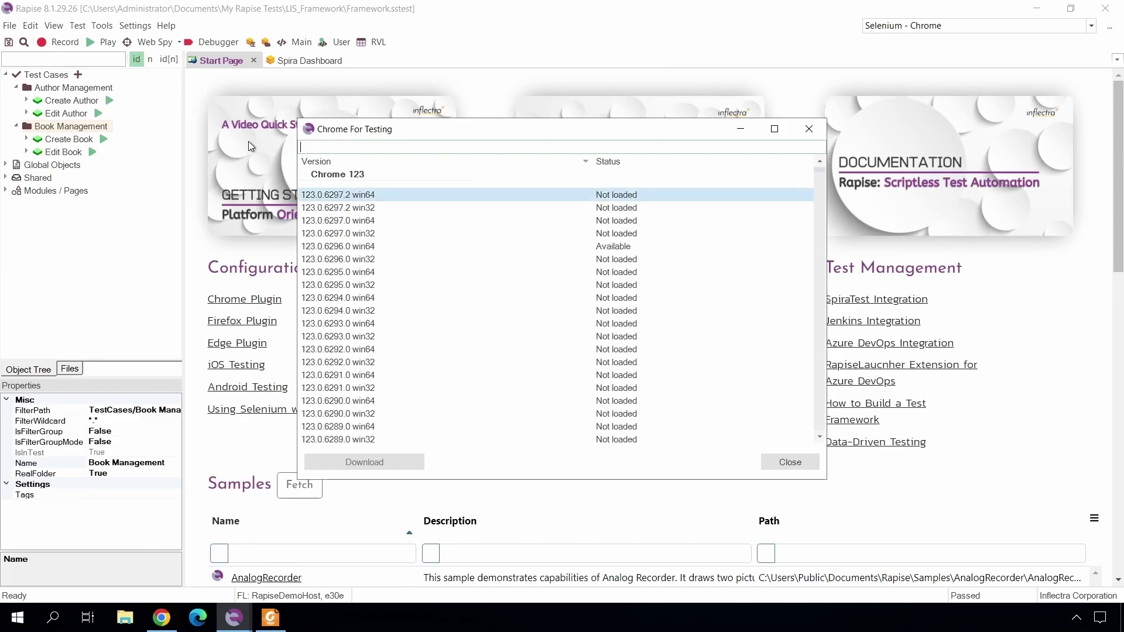
Download Chrome 123.0.6297.0 win64 and create a non-local profile for it named "Chrome 123.0.6297.0 win64".
left_click(349, 222)
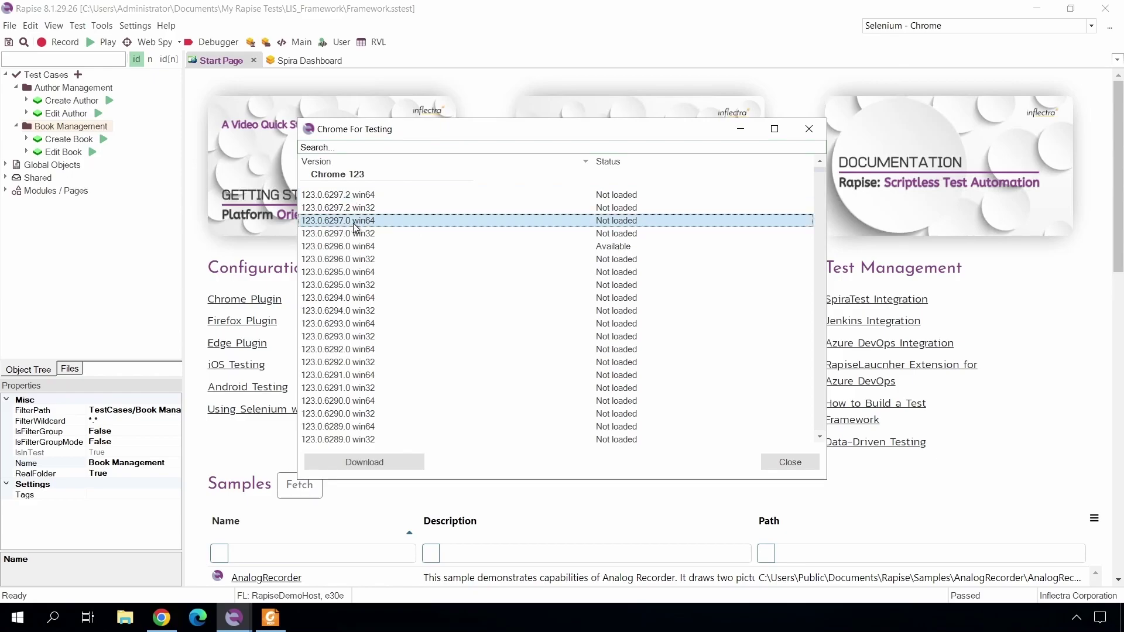
left_click(342, 462)
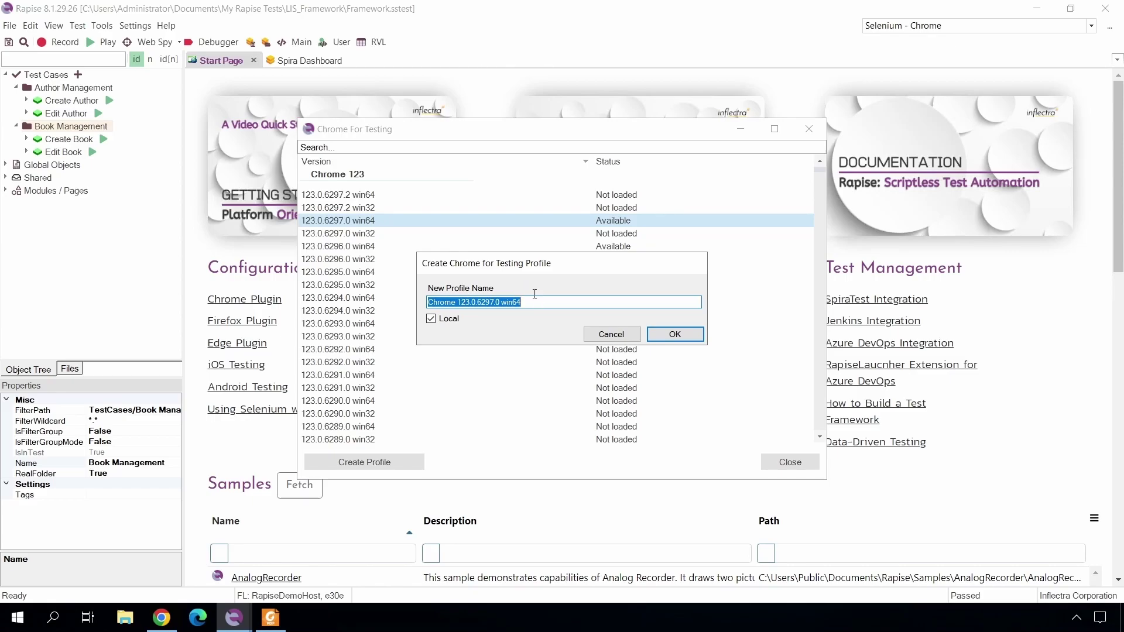
left_click(432, 320)
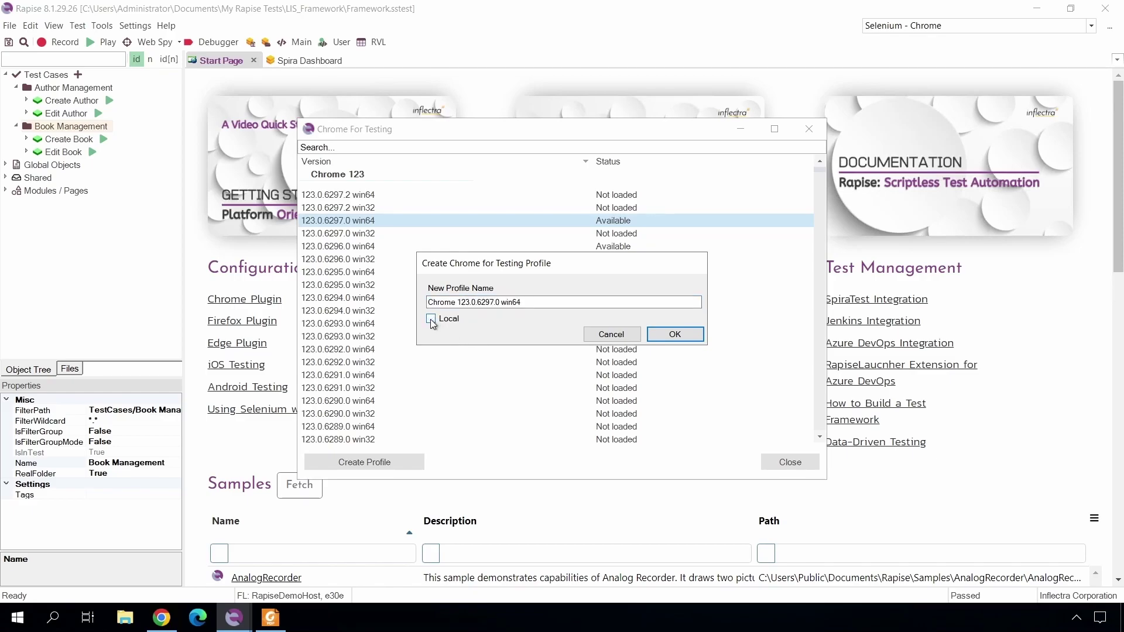
left_click(675, 335)
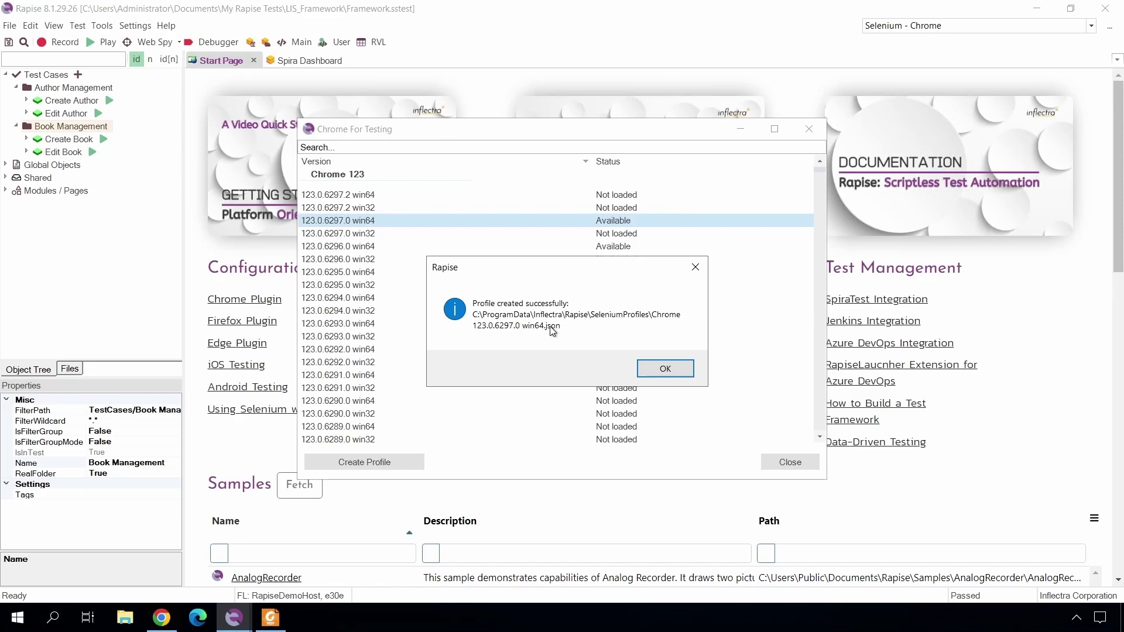
left_click(665, 369)
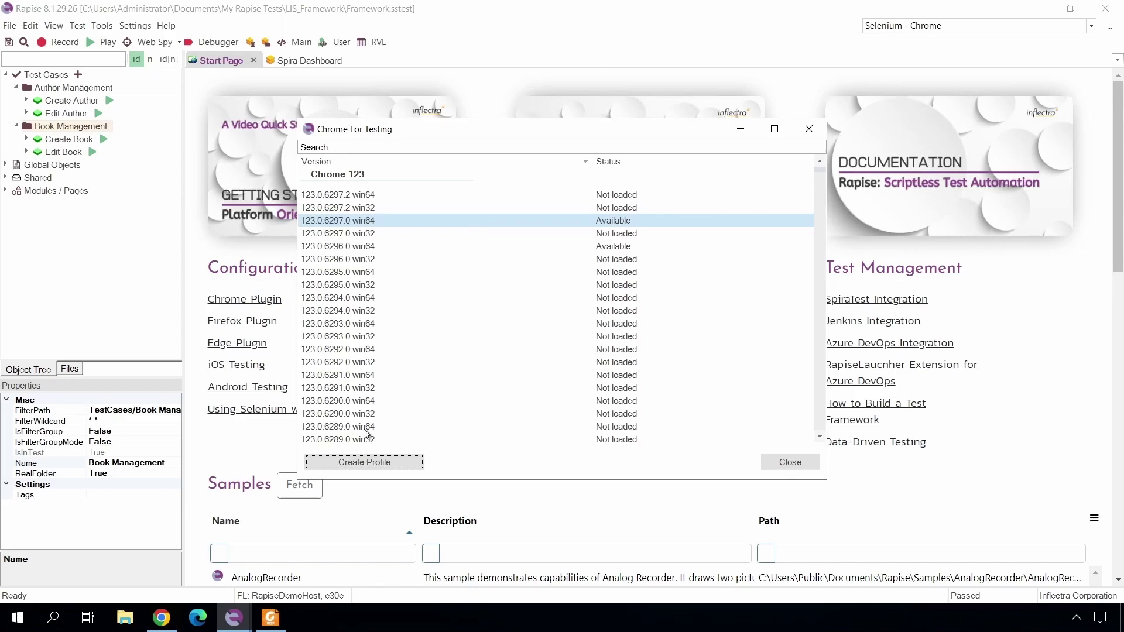
Check the profile creation options for 123.0.6297.0 win64 without creating another profile, and close the version list.
left_click(364, 462)
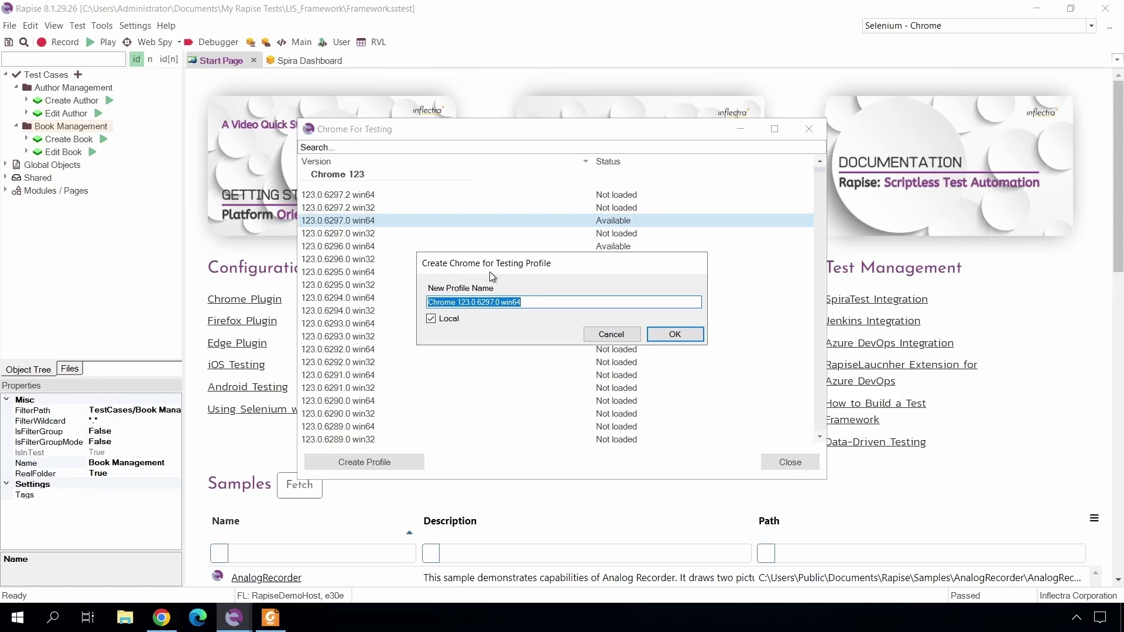
left_click(610, 334)
left_click(784, 462)
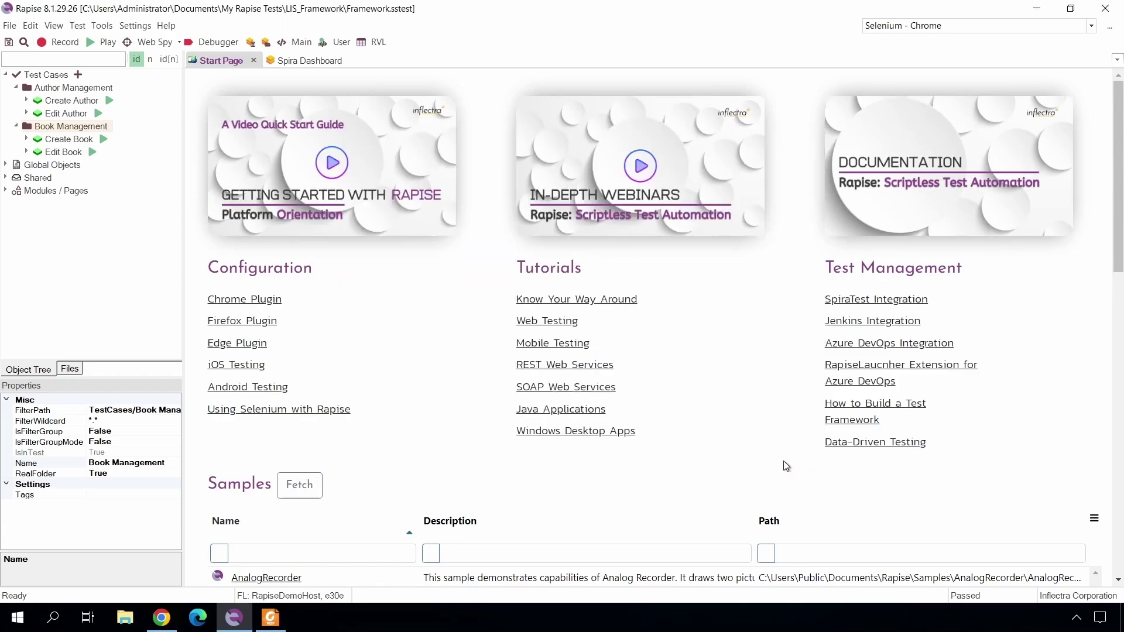
Open the Selenium settings and examine the capabilities of the Chrome 123.0.6297.0 win64 profile.
left_click(1110, 30)
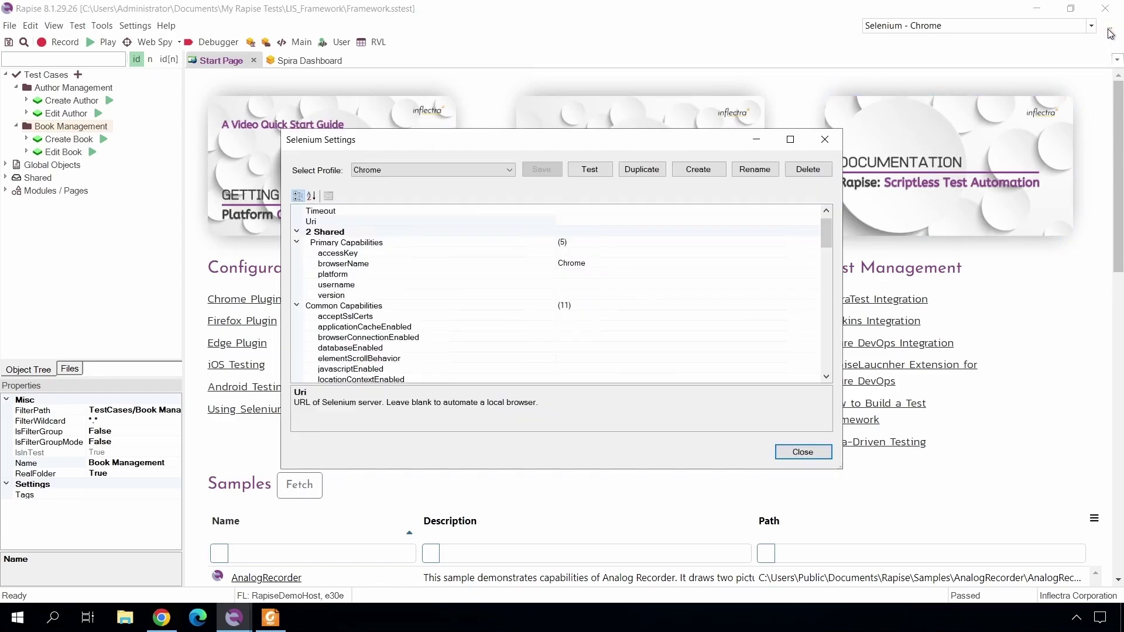
left_click(457, 169)
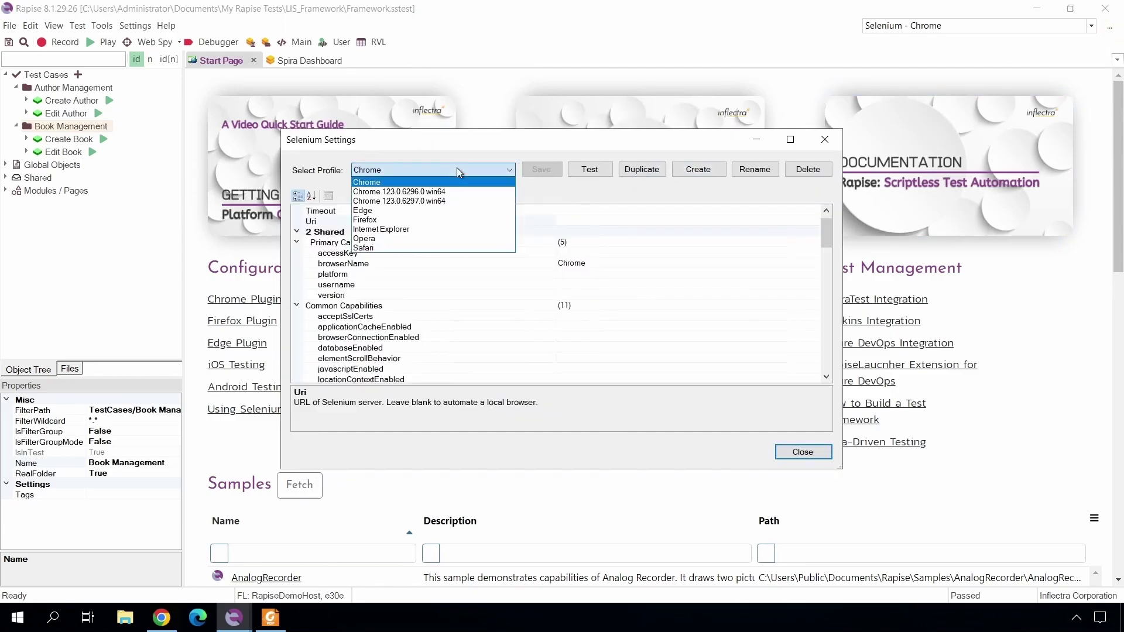
left_click(419, 202)
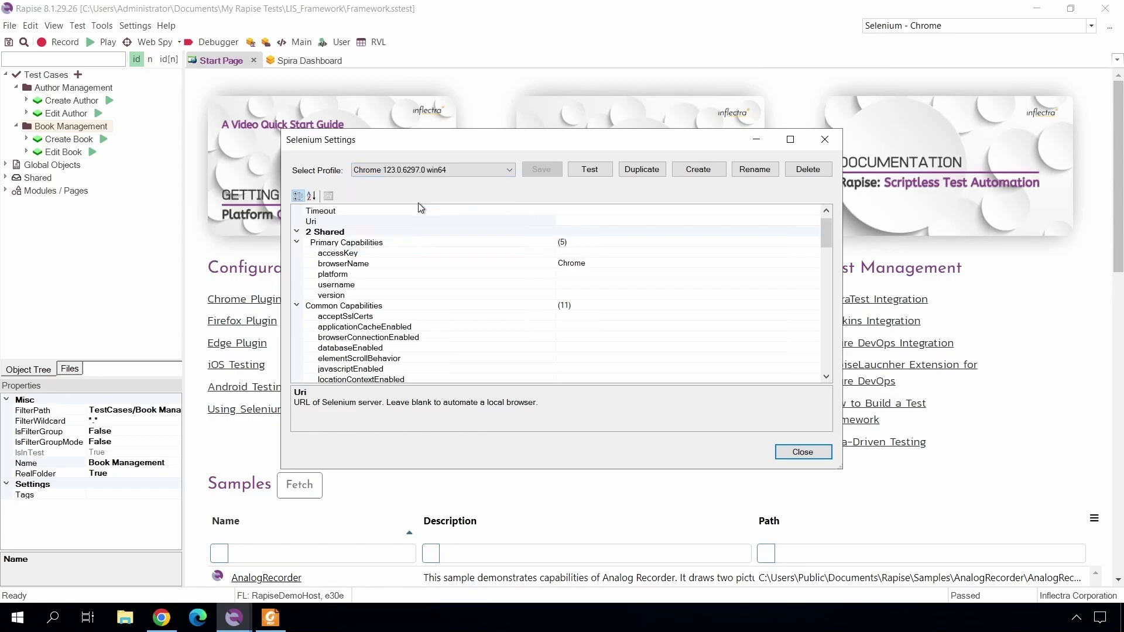
left_click_drag(827, 241, 824, 293)
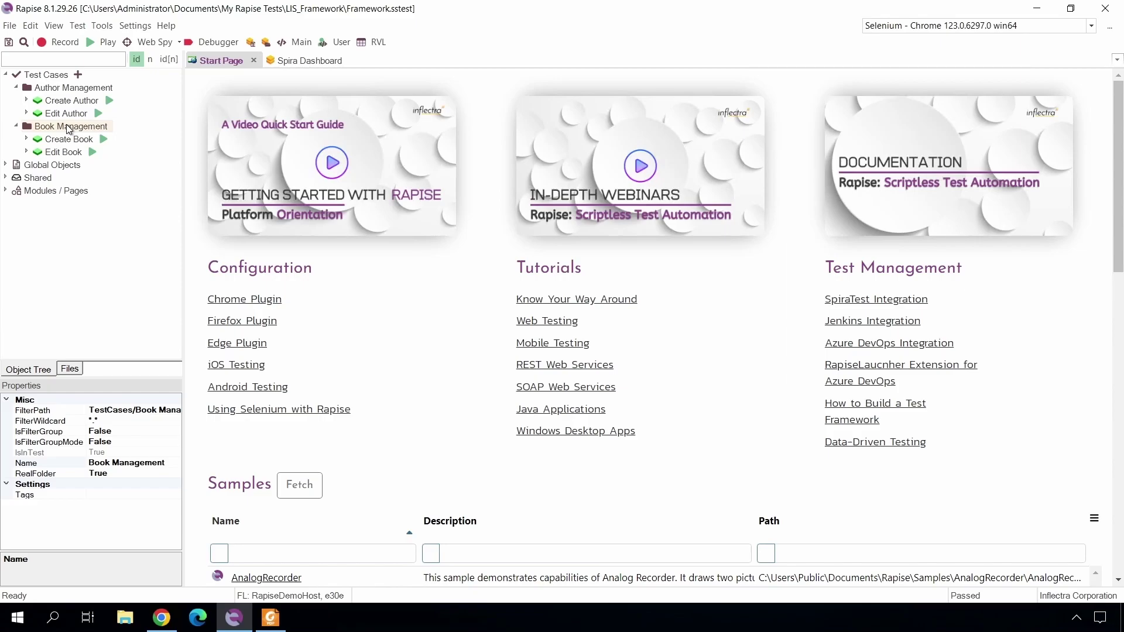
Run only the Create Author and Create Book test cases, and expand the Create Author result in the report.
left_click(95, 42)
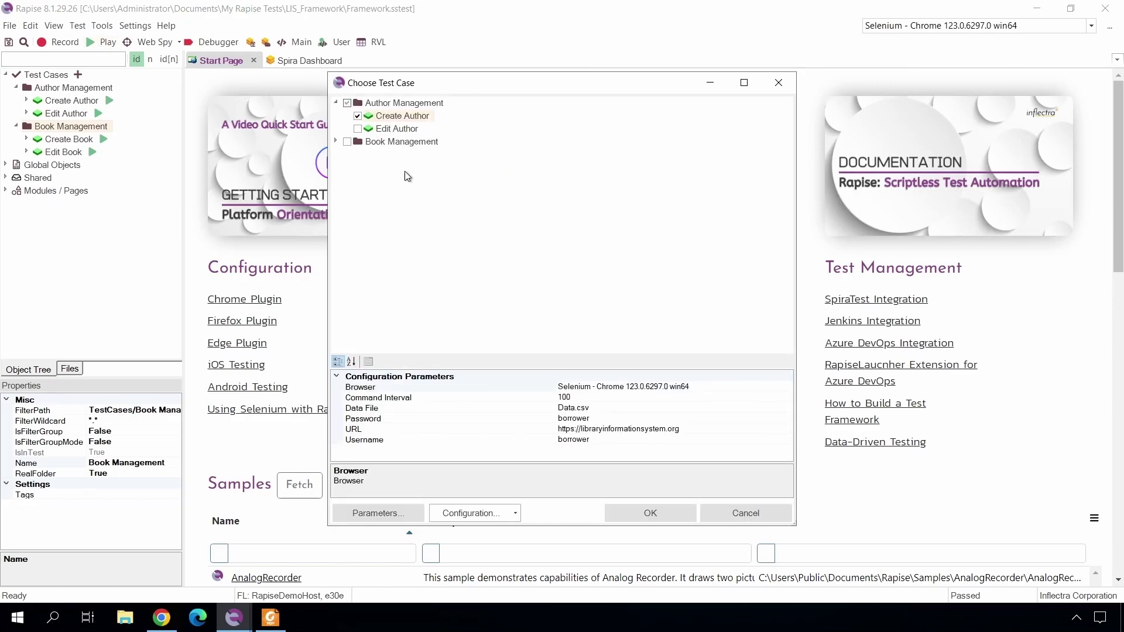
left_click(337, 142)
left_click(348, 143)
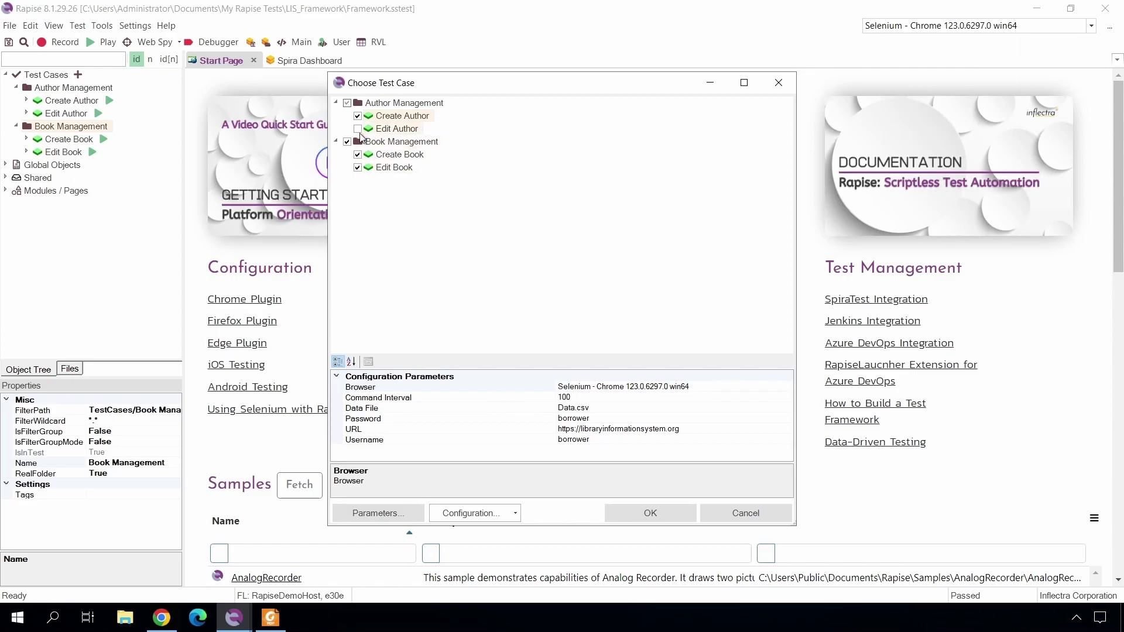
left_click(348, 143)
left_click(360, 116)
left_click(358, 116)
left_click(358, 155)
left_click(347, 142)
left_click(347, 103)
left_click(358, 116)
left_click(358, 154)
left_click(623, 511)
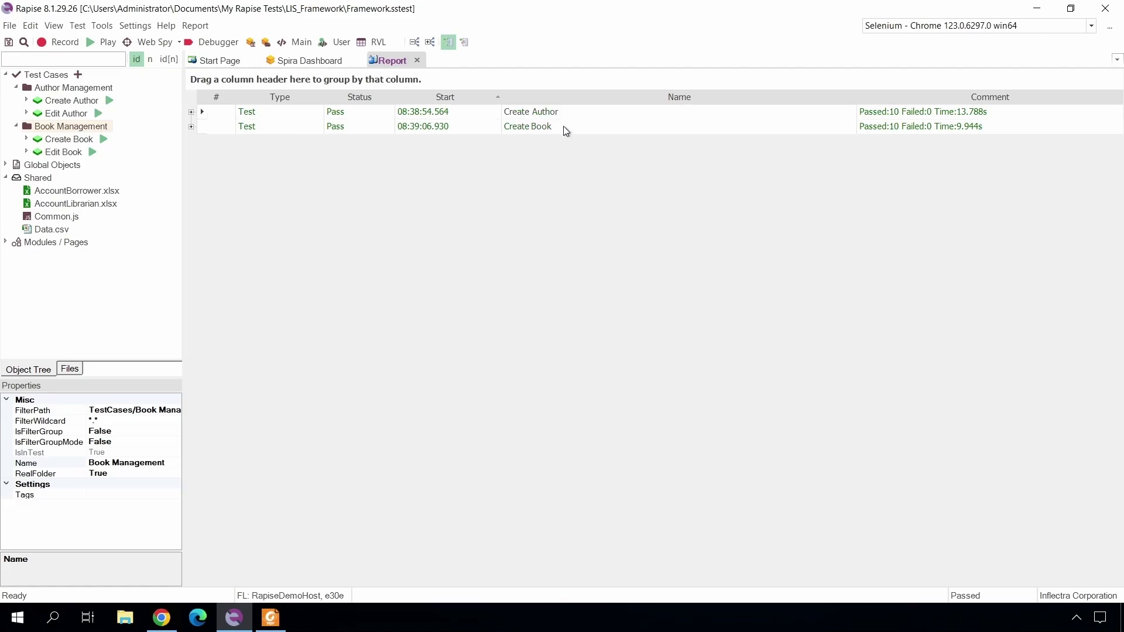
left_click(191, 113)
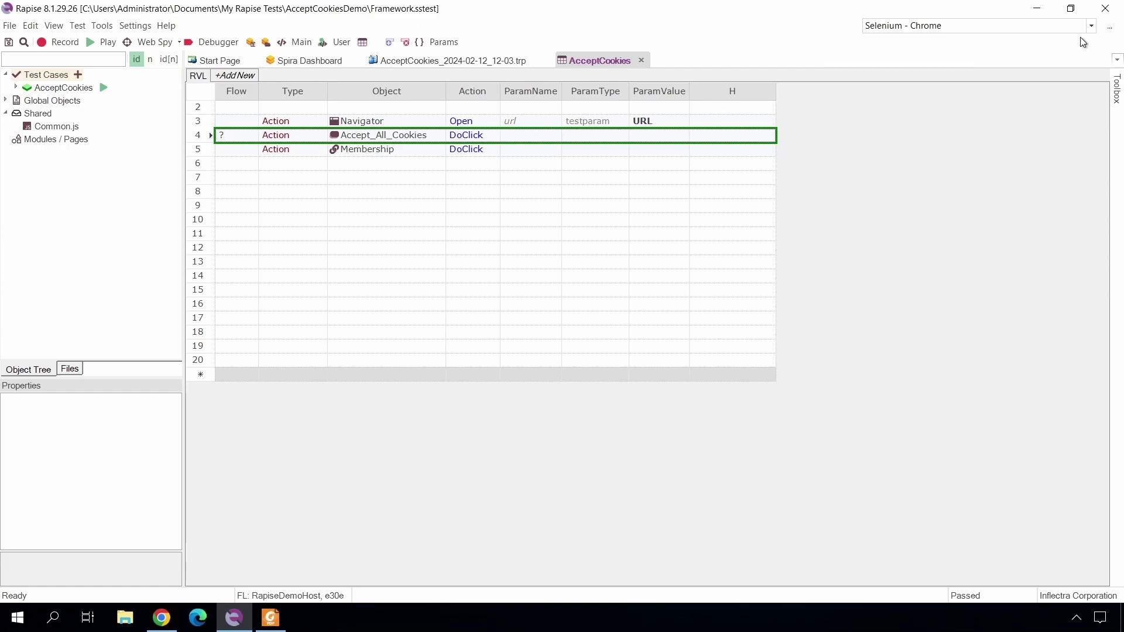
Switch the browser profile to Selenium - ChromeNoCache and view its Selenium settings.
left_click(1091, 26)
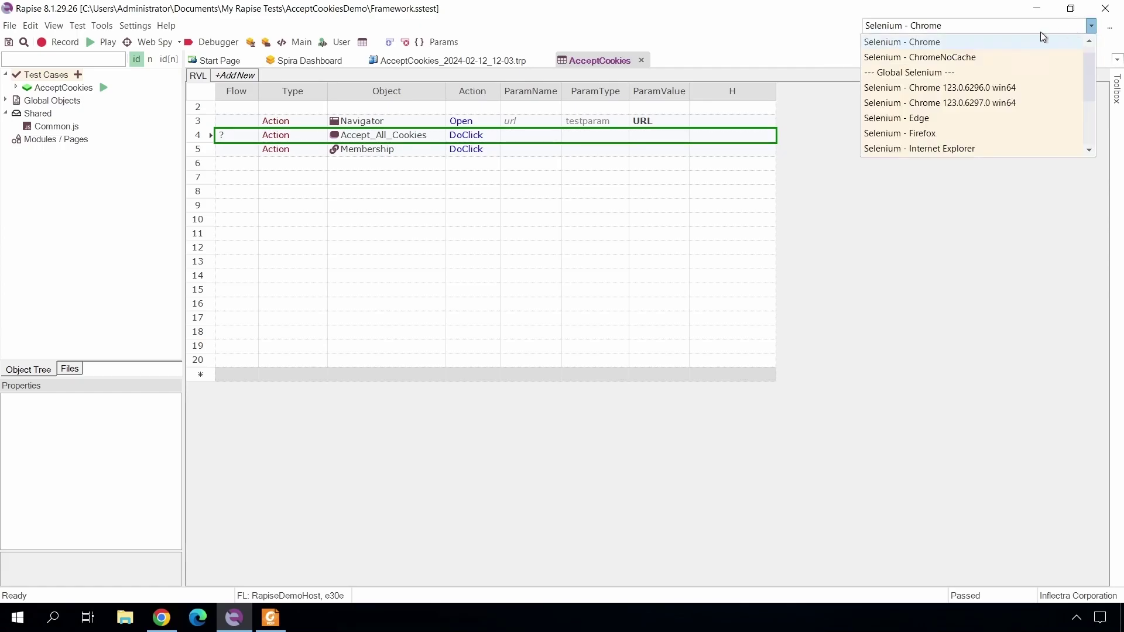
left_click(951, 57)
left_click(1111, 29)
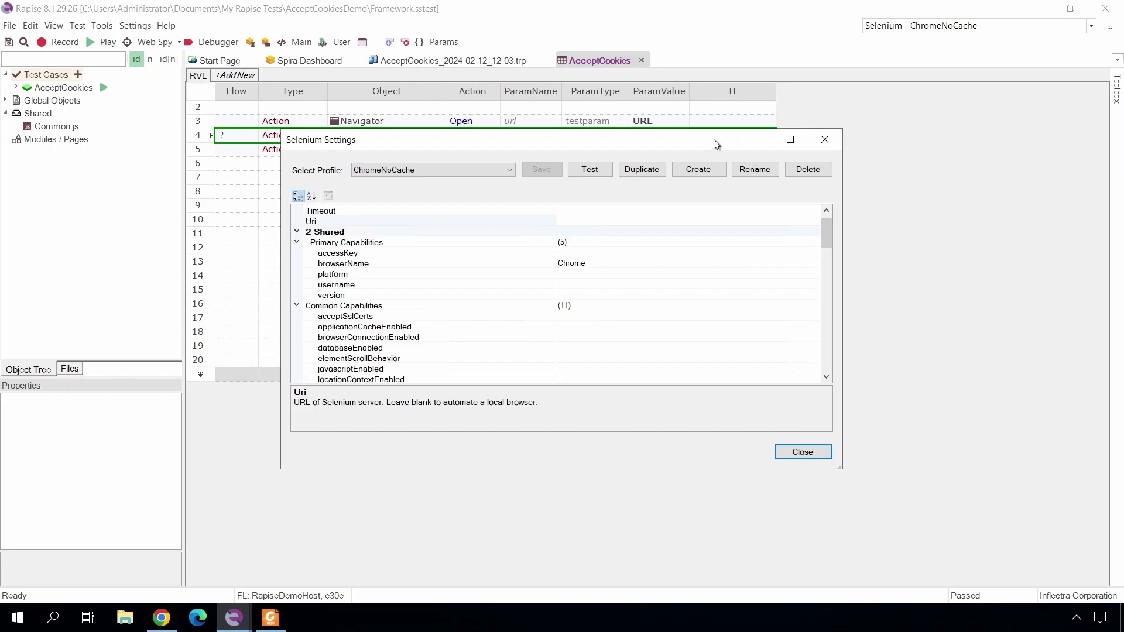
left_click(824, 138)
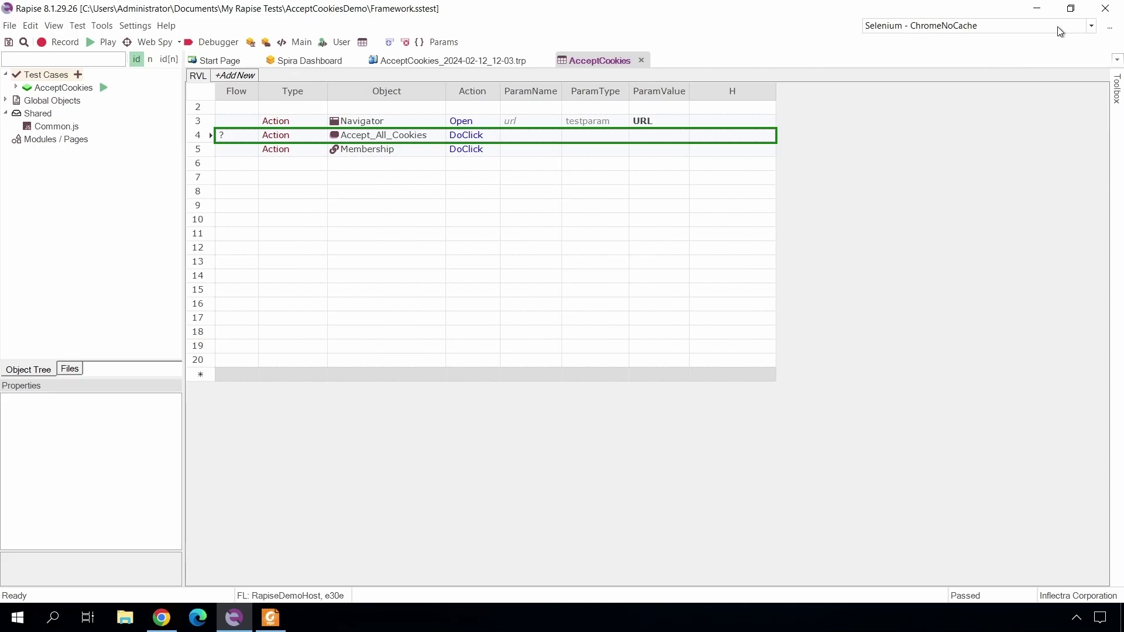
Switch the browser profile to the local Selenium - Chrome and examine the Chrome-specific args in its settings.
left_click(1091, 26)
scroll(946, 52, "up", 1)
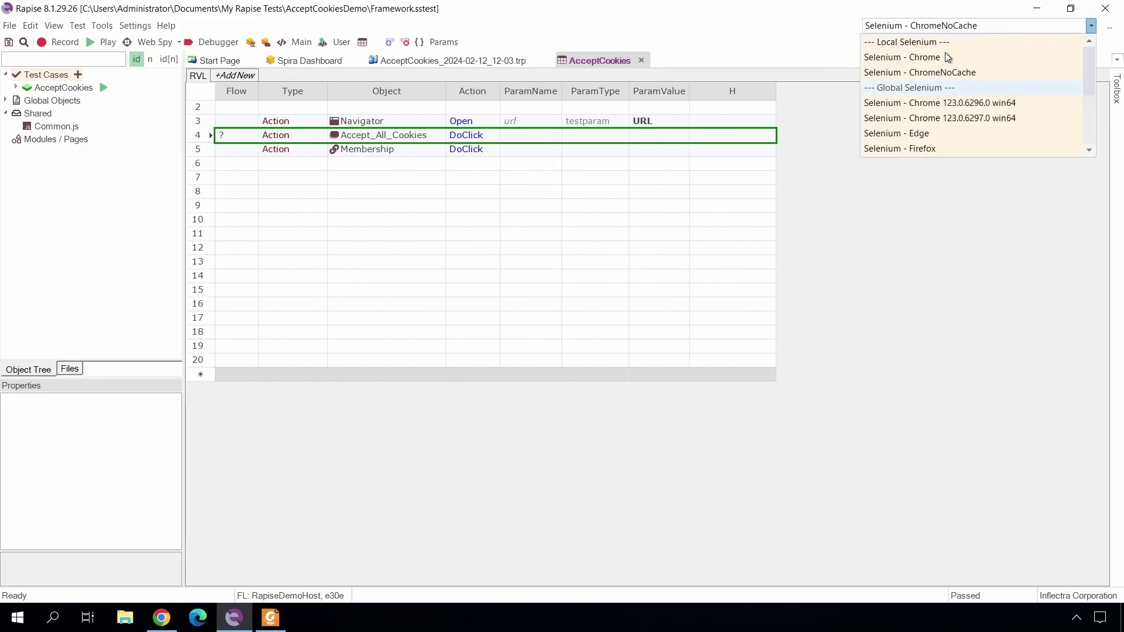
left_click(921, 57)
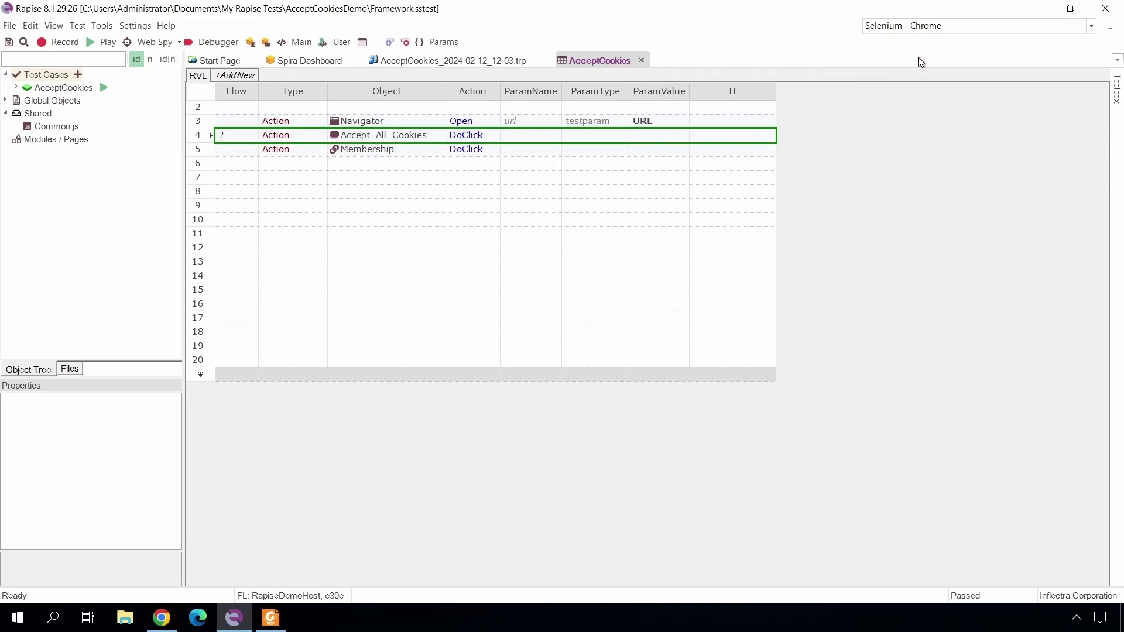
left_click(1109, 27)
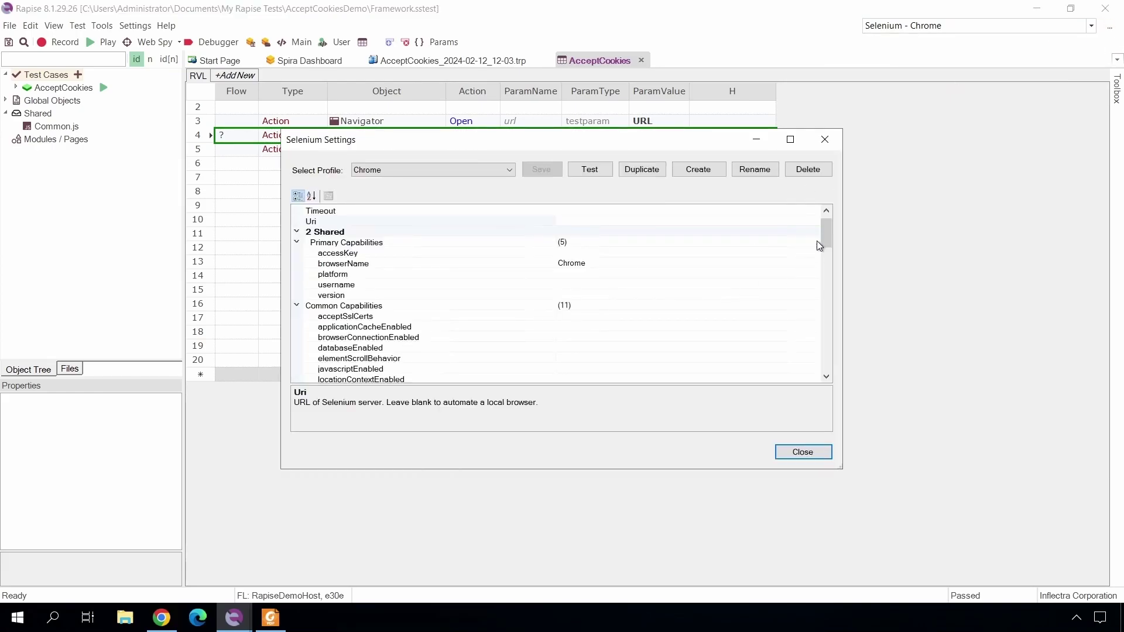
left_click_drag(824, 234, 822, 287)
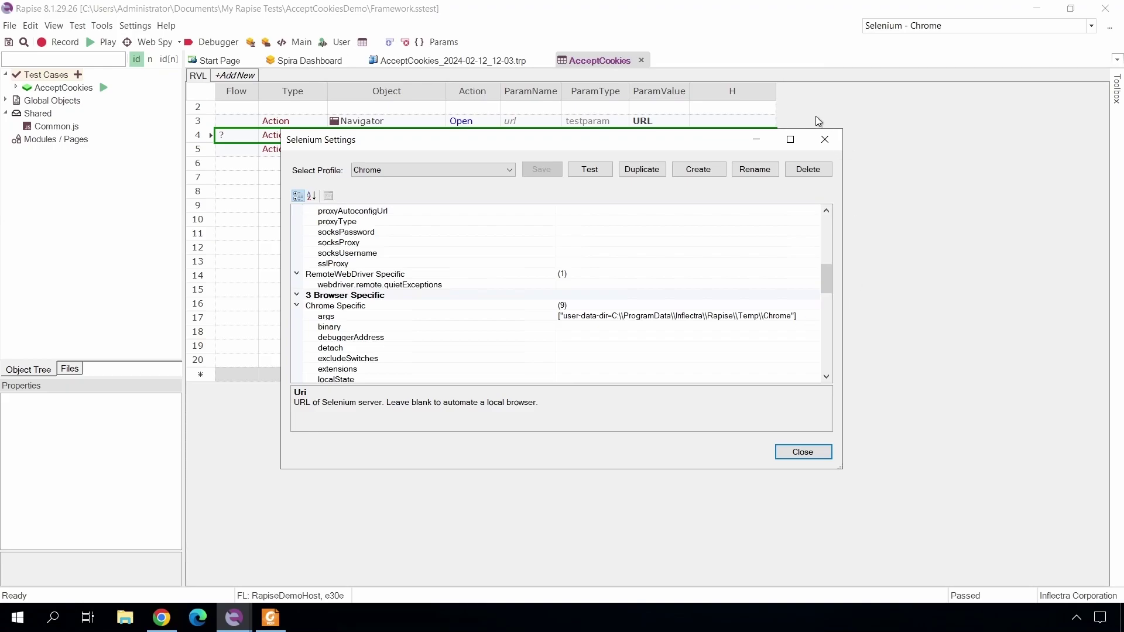
left_click(822, 138)
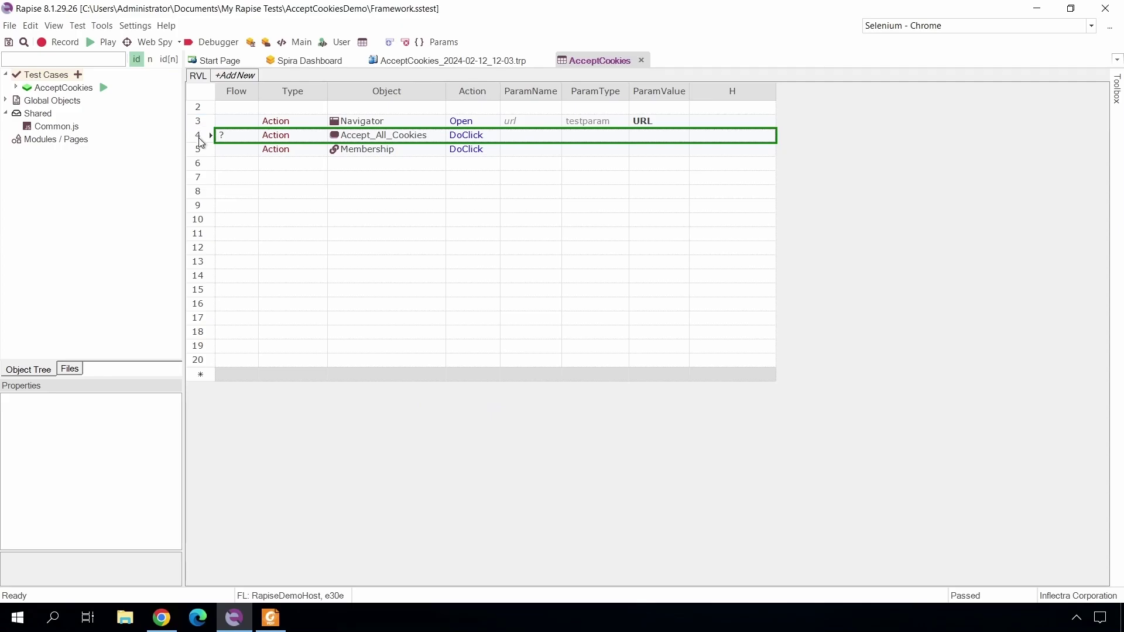
Select the Flow cell of the Accept_All_Cookies action in the AcceptCookies test.
left_click(227, 139)
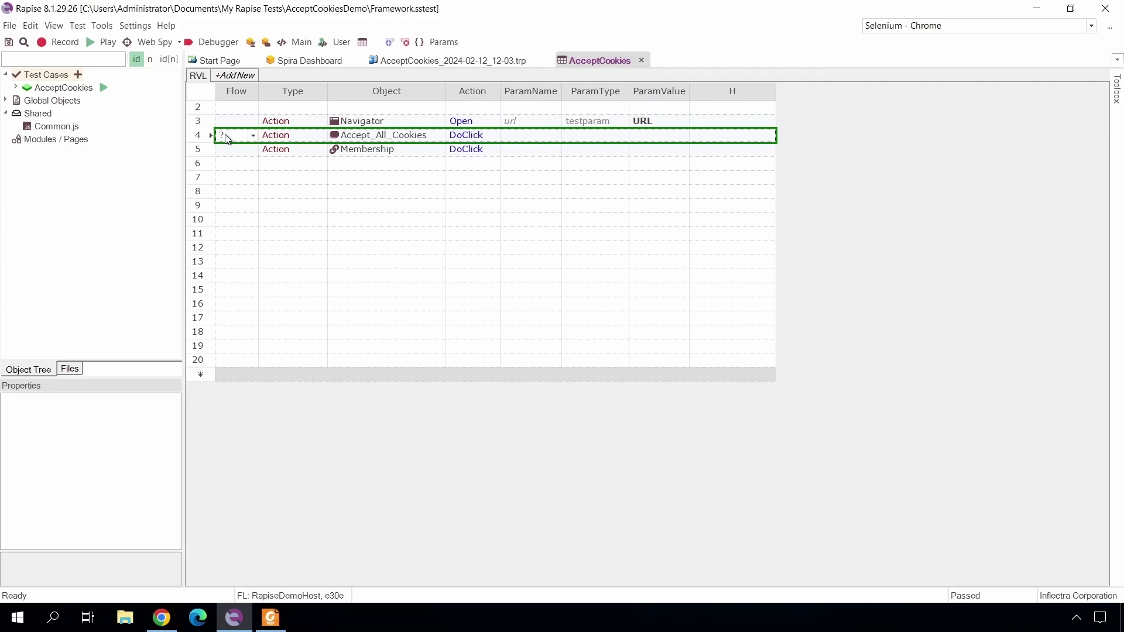